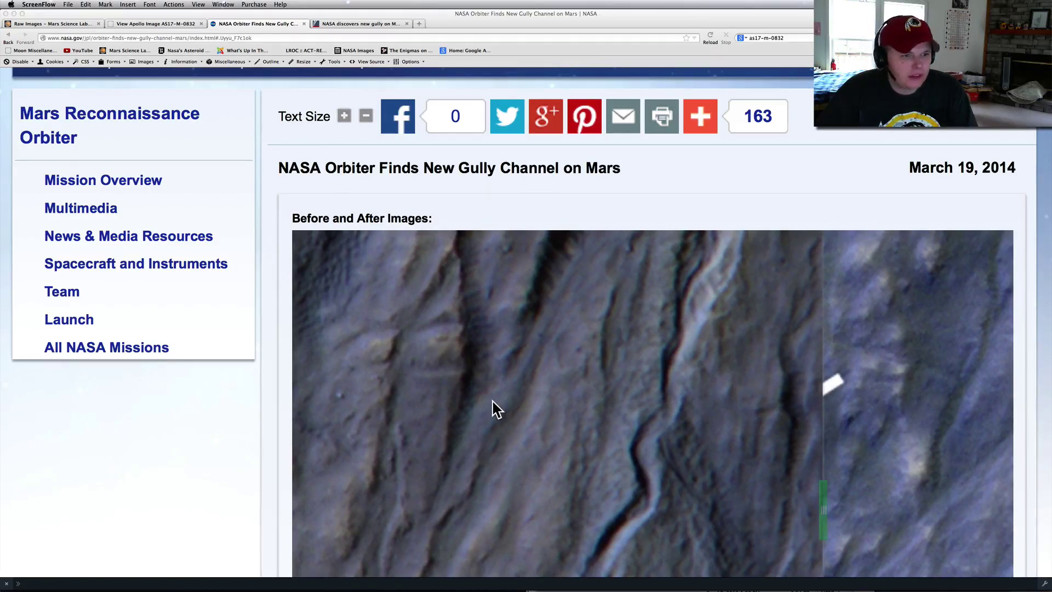
scroll(606, 223, down, 1)
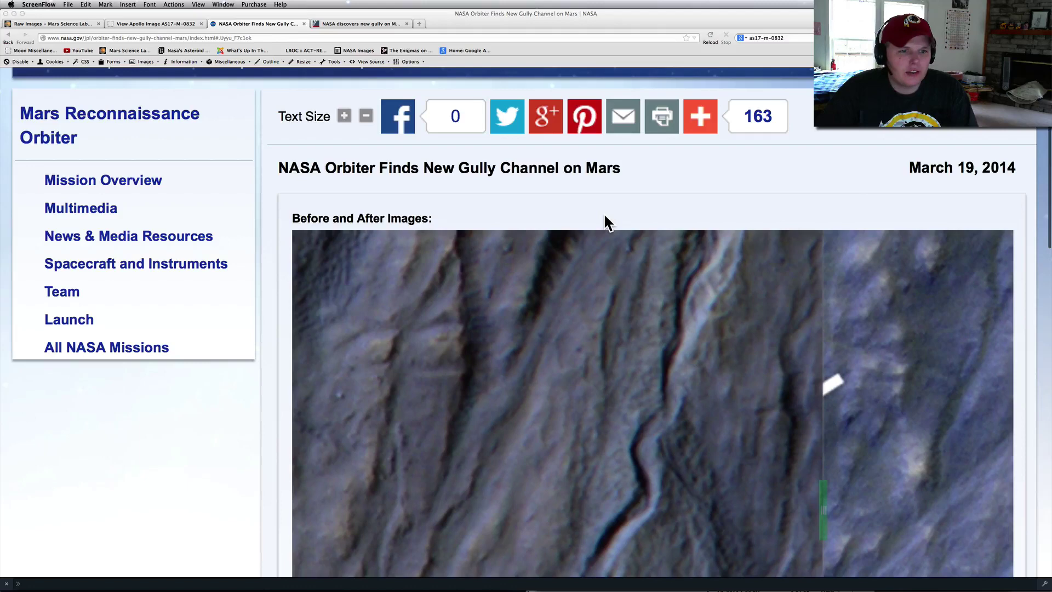
scroll(606, 222, down, 2)
scroll(606, 223, down, 2)
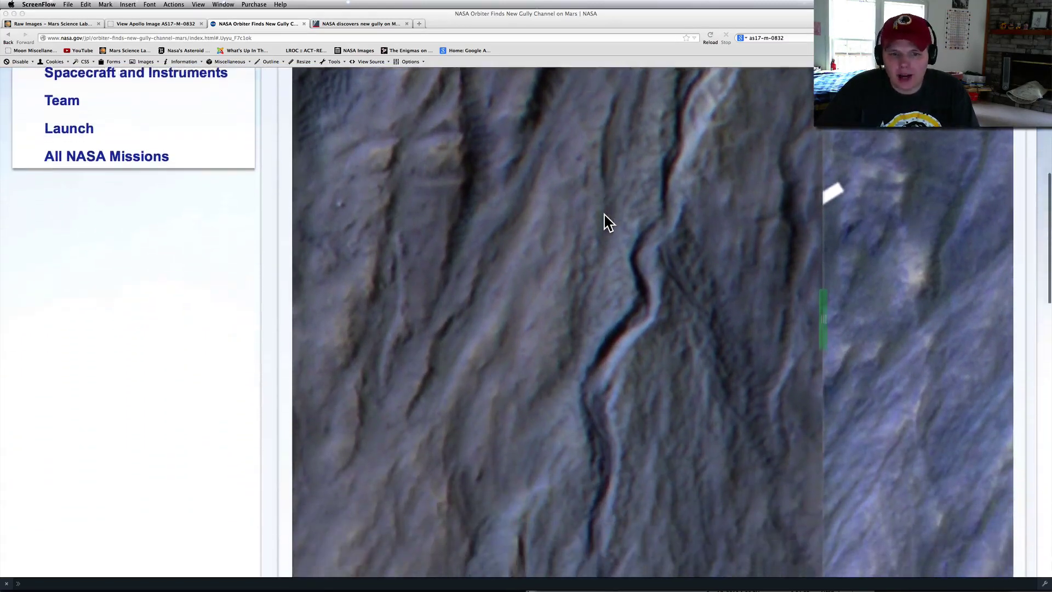
scroll(606, 222, down, 1)
scroll(558, 418, down, 2)
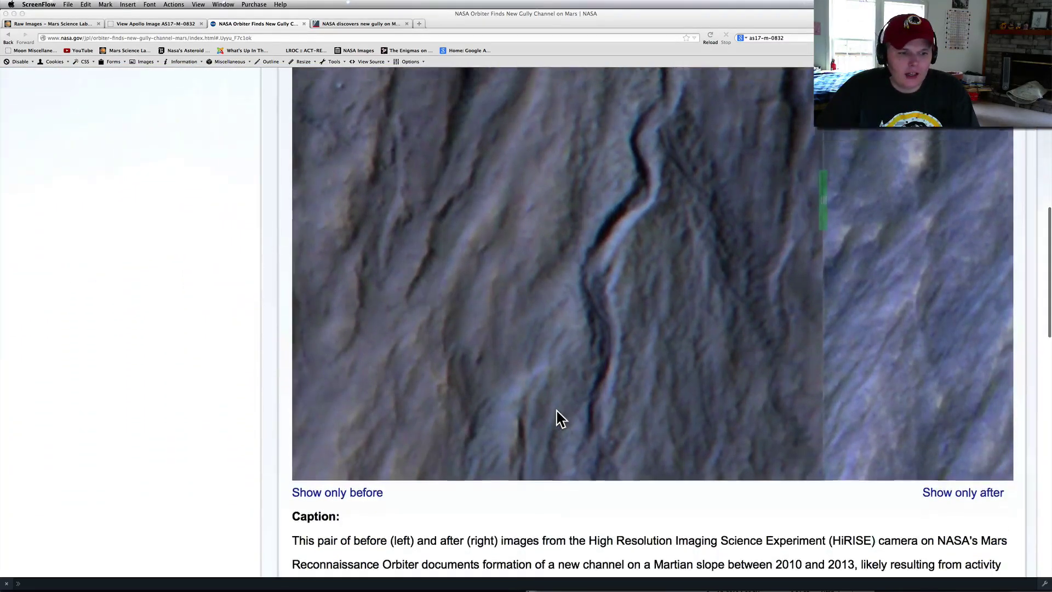
scroll(557, 418, up, 4)
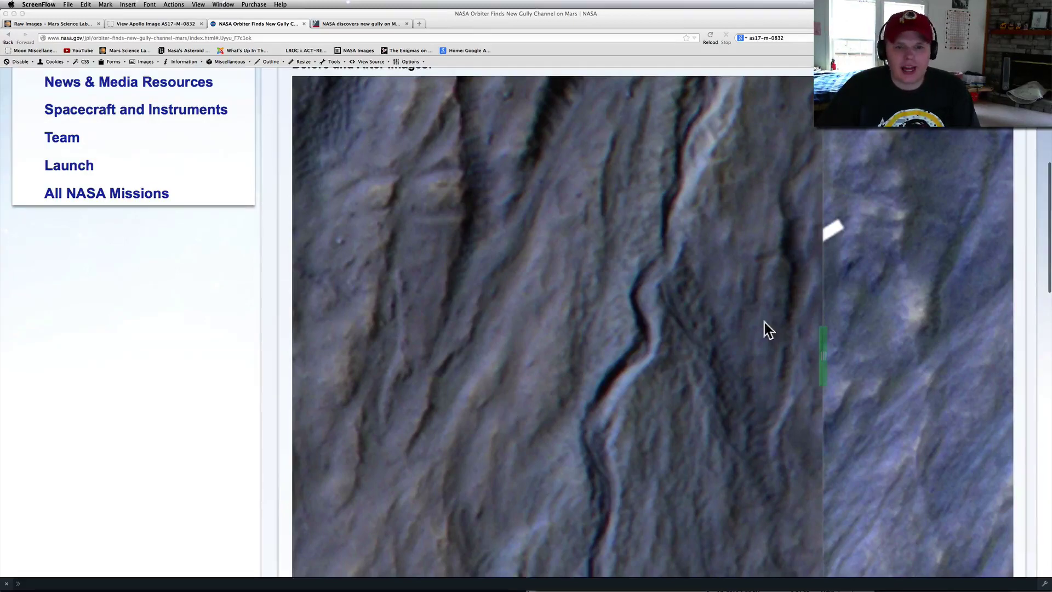
- Sweep the before/after slider back and forth across the Mars gully images
click(825, 355)
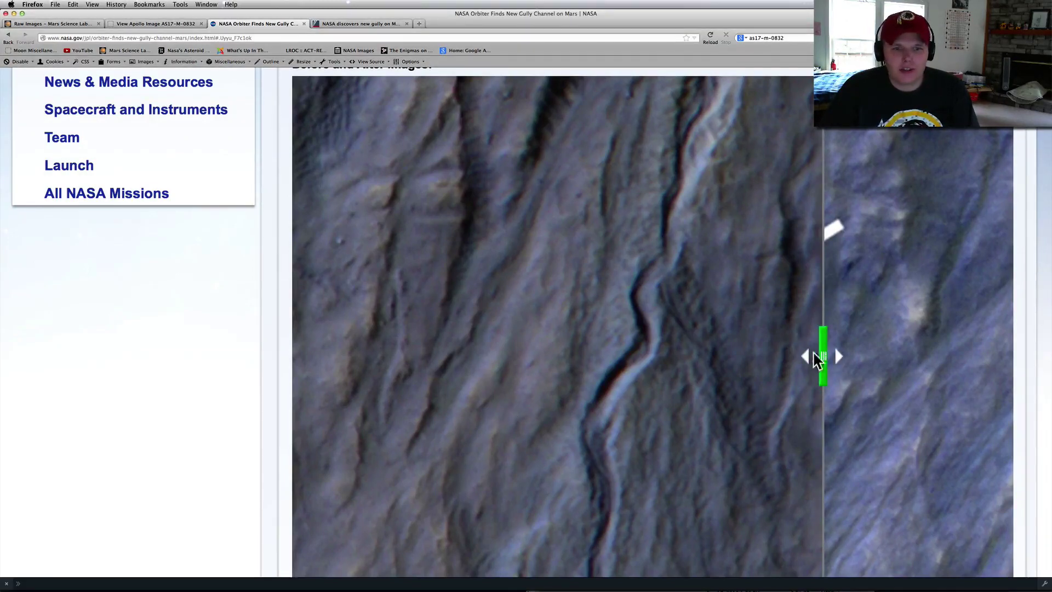
mouse_move(822, 356)
mouse_down()
mouse_move(578, 354)
mouse_move(746, 363)
mouse_up()
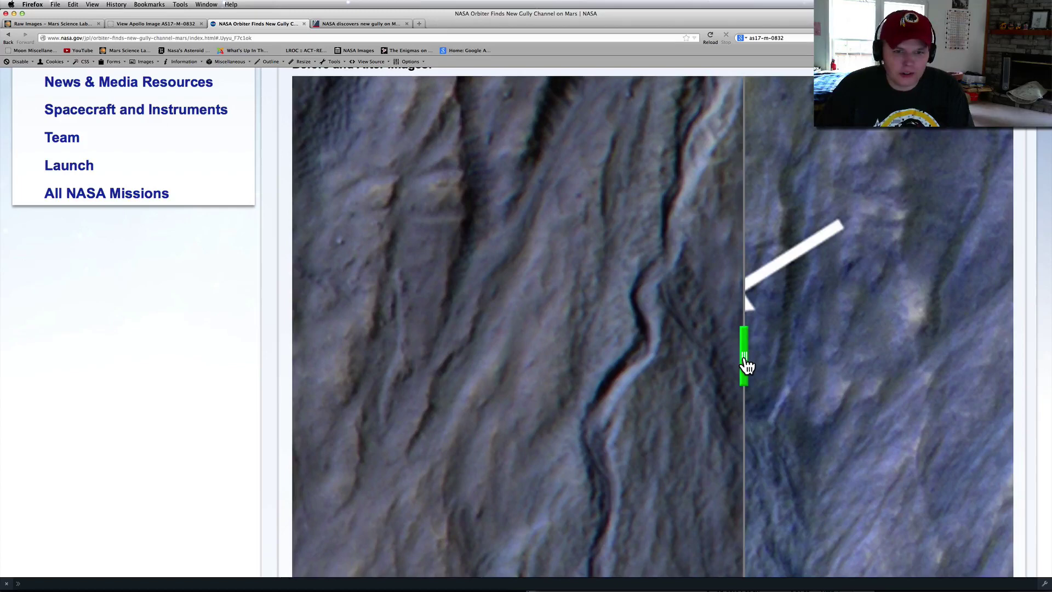
drag(745, 364, 591, 353)
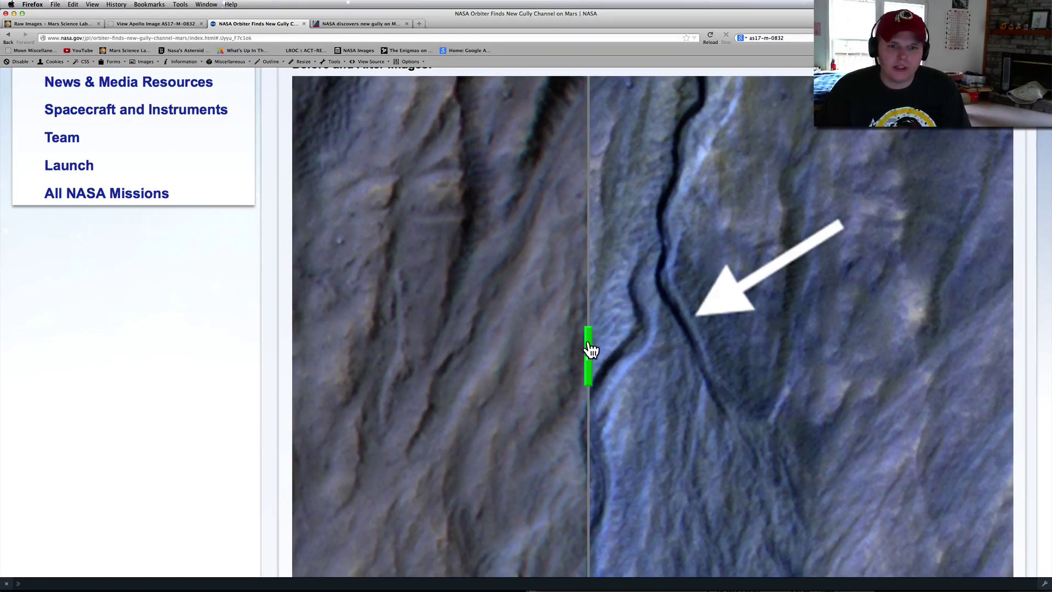
mouse_move(606, 351)
mouse_down()
mouse_move(800, 381)
mouse_move(623, 372)
mouse_up()
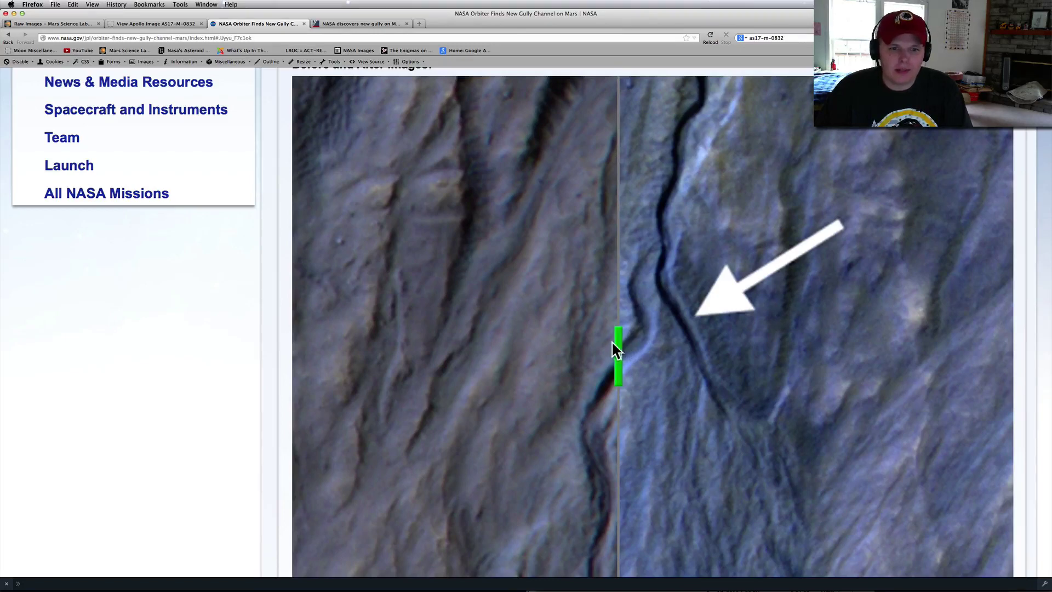
drag(622, 351, 793, 375)
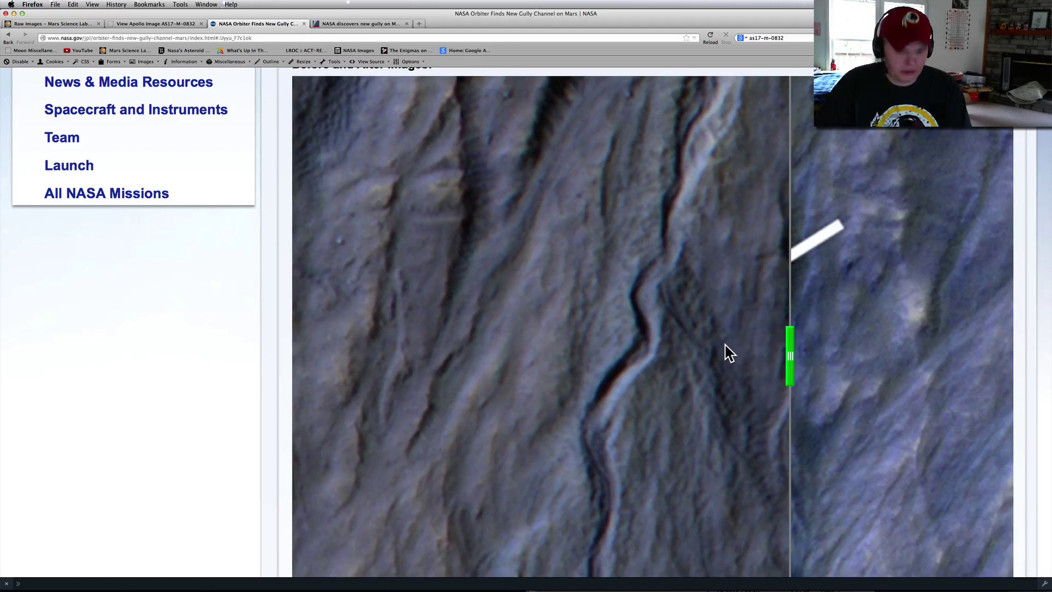
- Zoom the page in and leave the slider near the left, revealing most of the after image
key(super+plus)
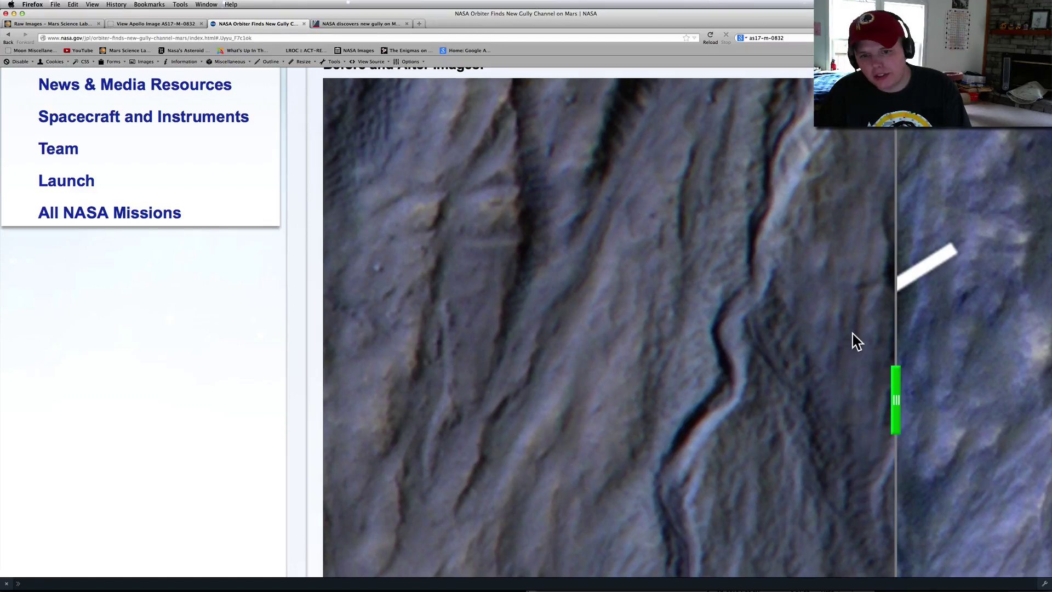
drag(900, 382, 693, 366)
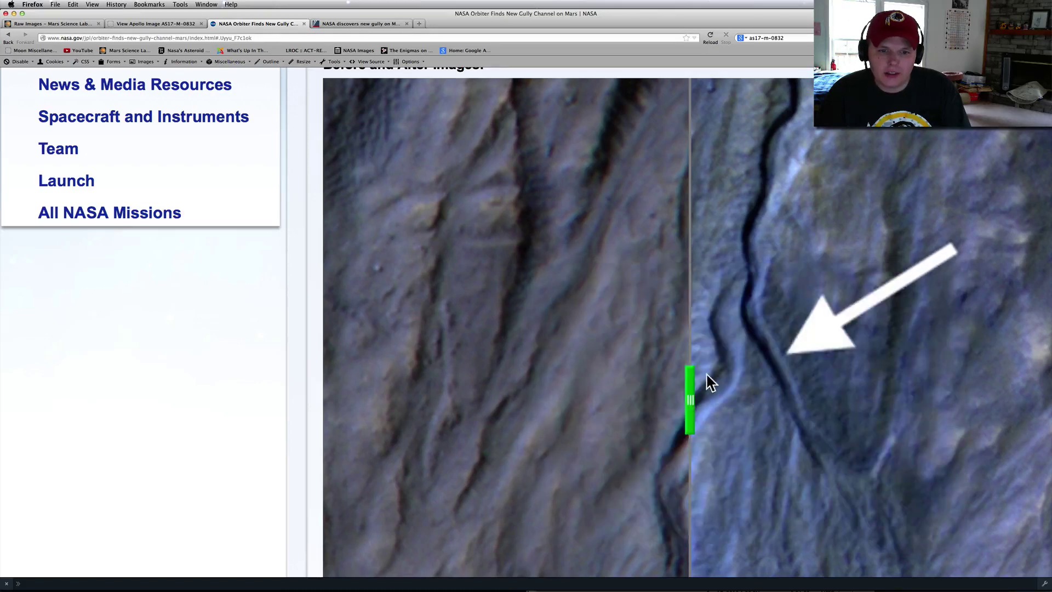
mouse_move(689, 383)
mouse_down()
mouse_move(841, 406)
mouse_move(627, 404)
mouse_move(813, 404)
mouse_move(676, 404)
mouse_move(810, 422)
mouse_move(933, 456)
mouse_move(732, 422)
mouse_move(593, 418)
mouse_move(904, 441)
mouse_move(705, 419)
mouse_up()
mouse_move(634, 419)
mouse_down()
mouse_move(575, 413)
mouse_move(968, 425)
mouse_move(484, 383)
mouse_up()
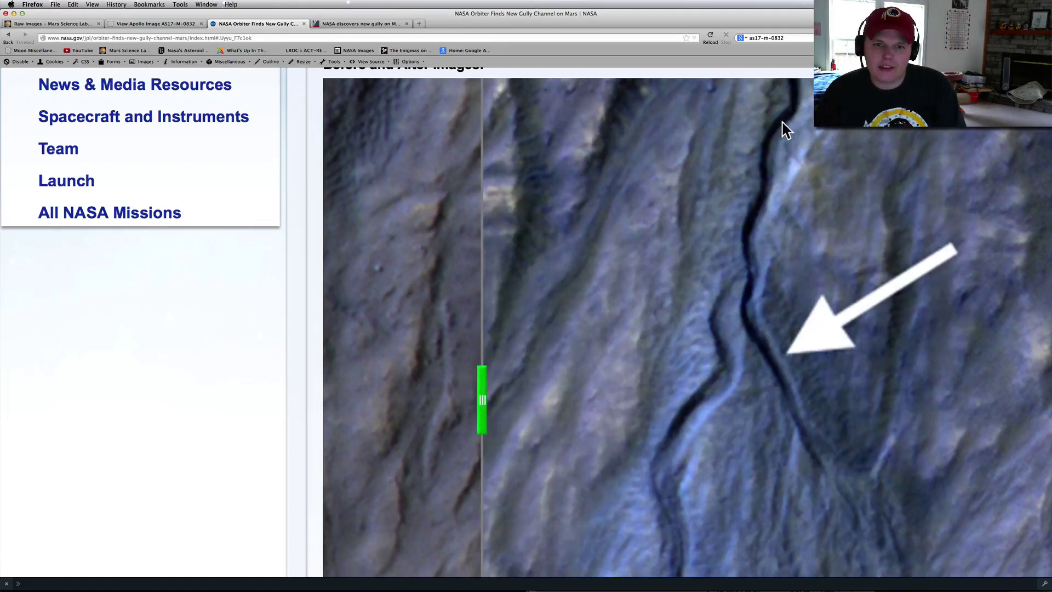
scroll(797, 296, down, 3)
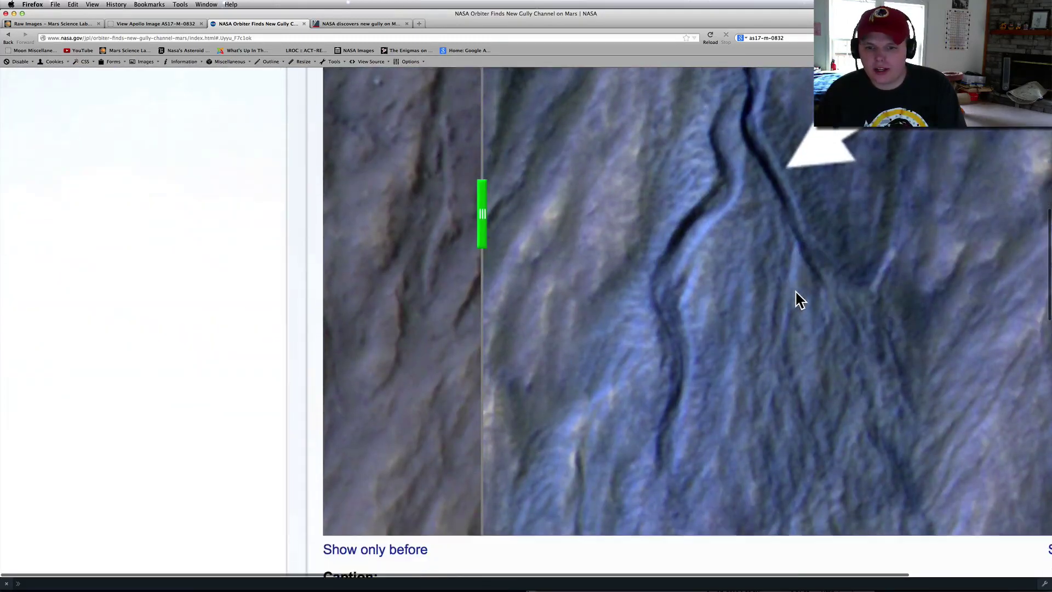
scroll(773, 425, down, 3)
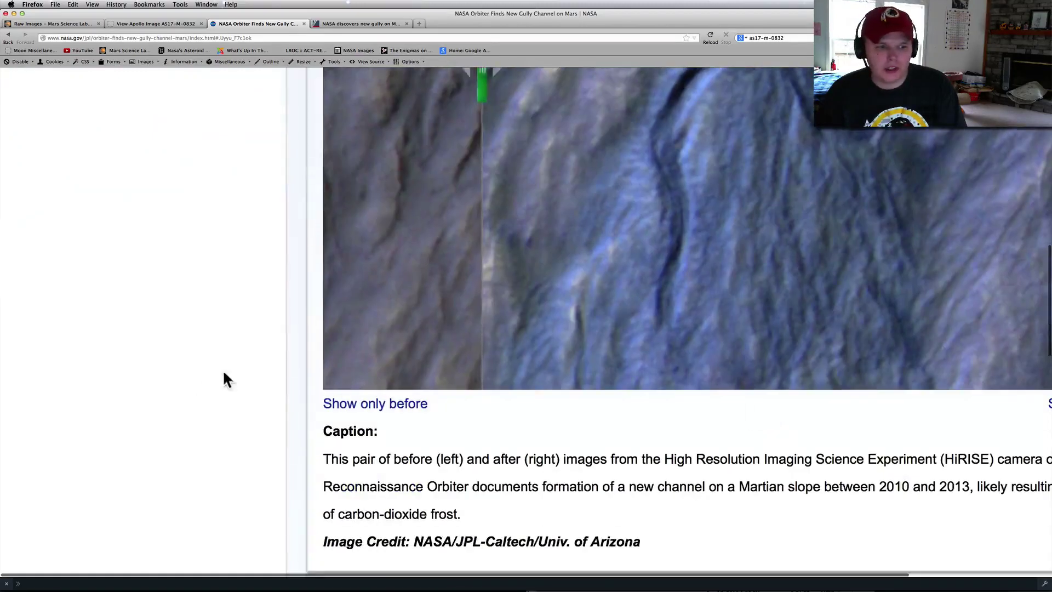
- Show the before image alone, zoom in further, then show the arrowed after image in full
click(375, 404)
scroll(567, 379, up, 3)
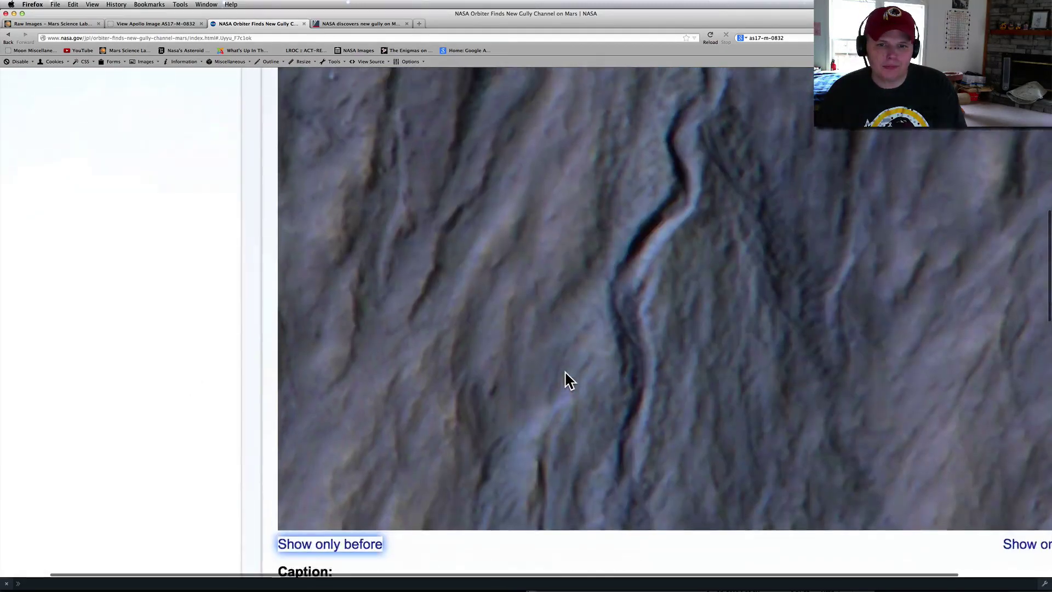
scroll(562, 371, up, 3)
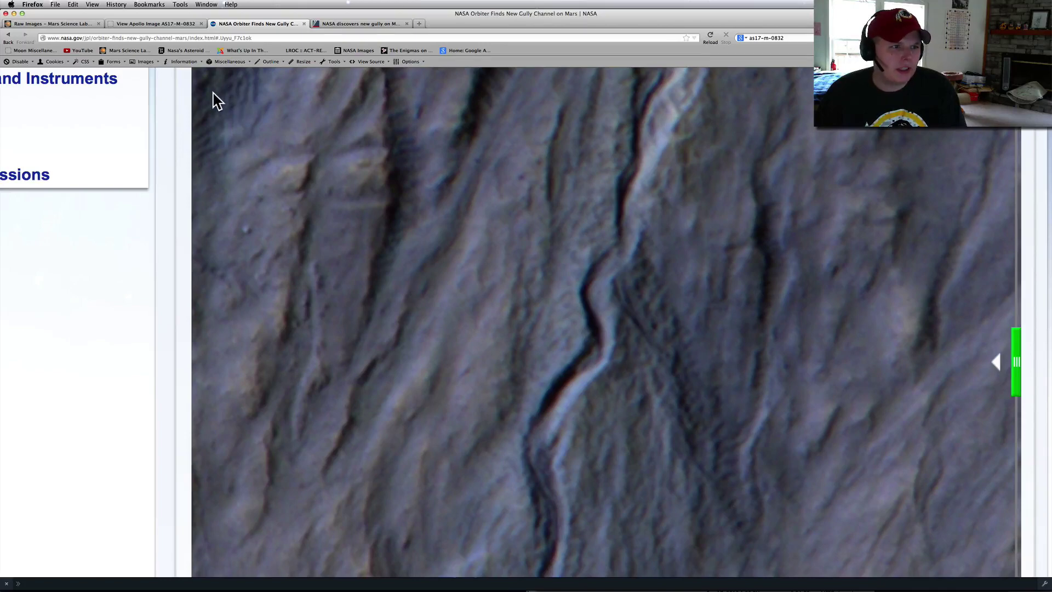
scroll(217, 105, up, 3)
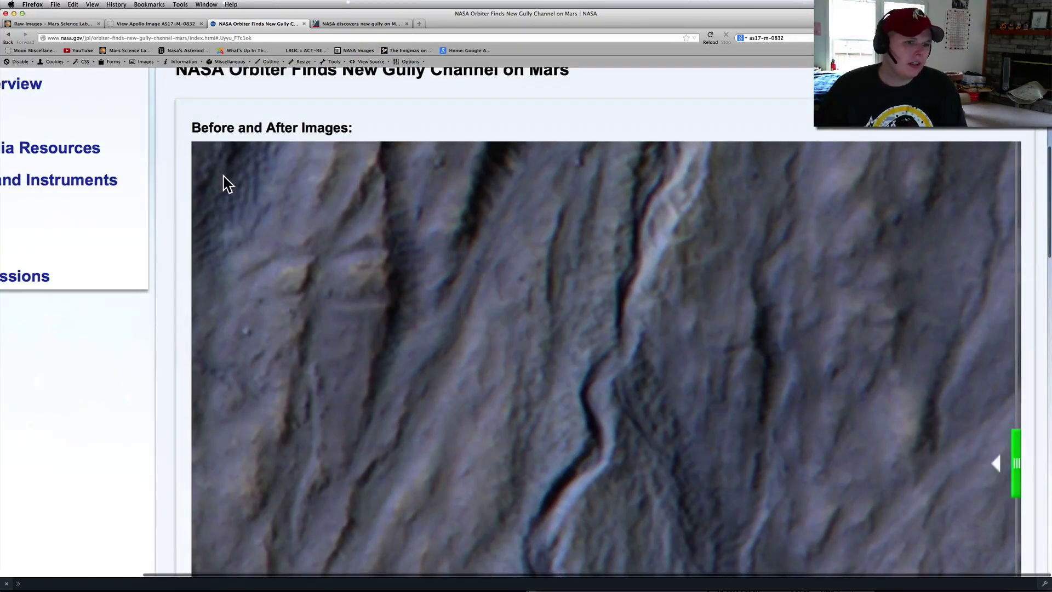
key(super+plus)
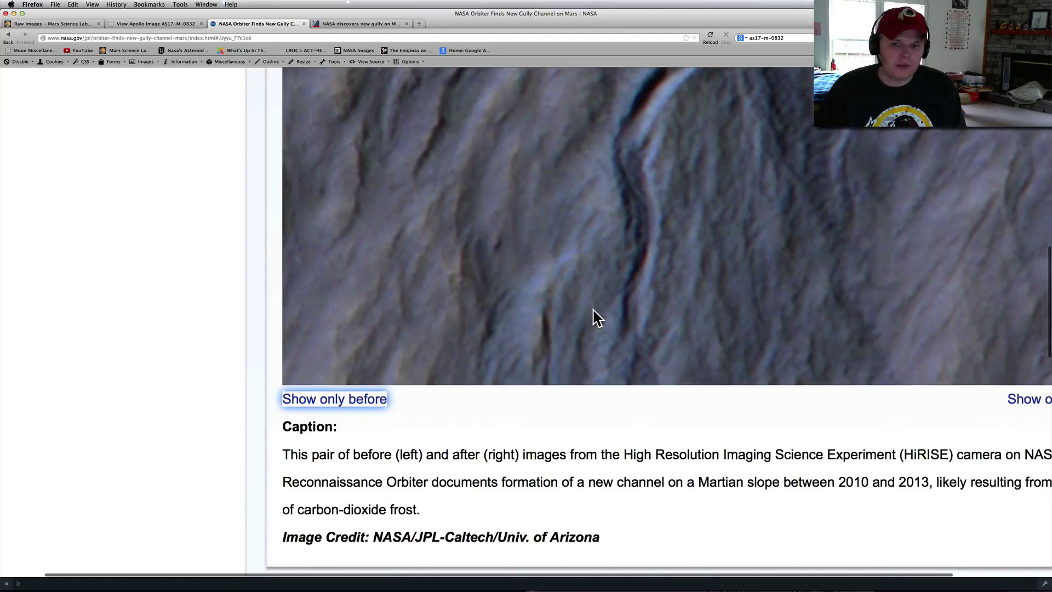
click(1024, 398)
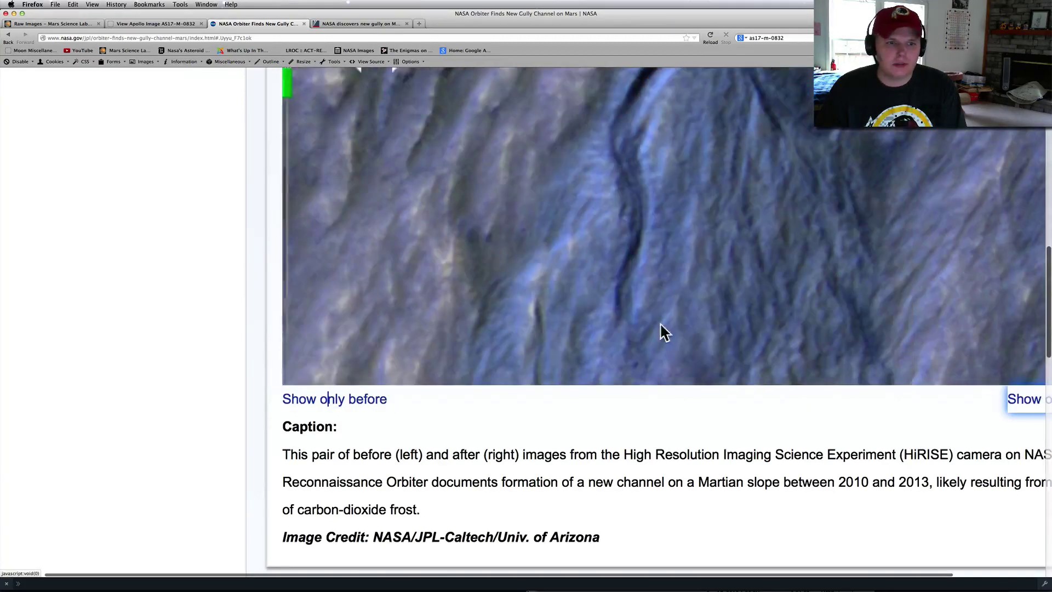
scroll(664, 333, up, 5)
scroll(646, 329, up, 3)
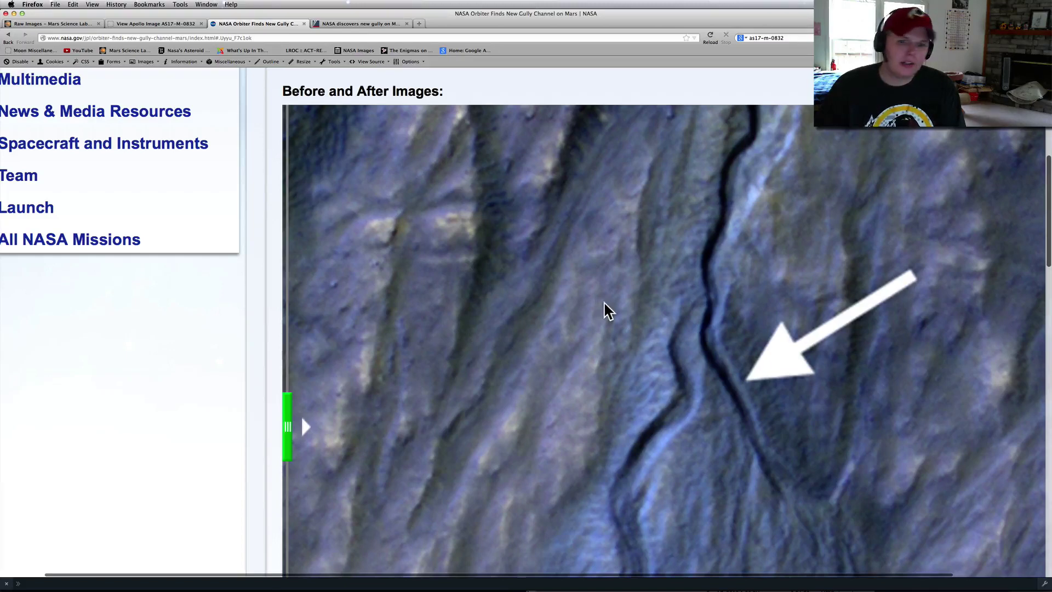
scroll(604, 311, right, 3)
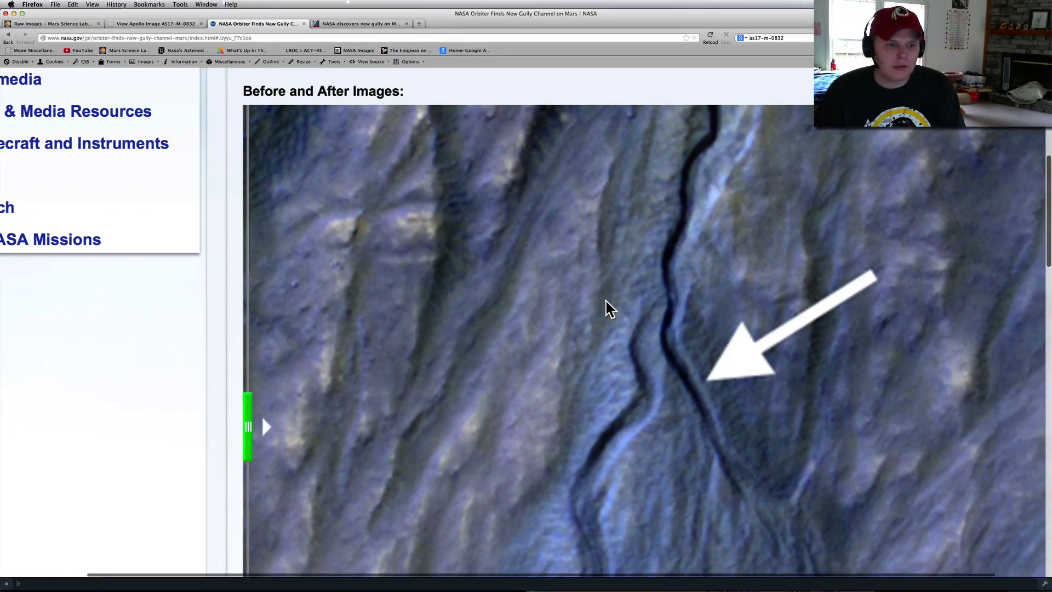
scroll(606, 309, right, 1)
scroll(606, 309, down, 2)
scroll(605, 309, down, 3)
scroll(606, 311, right, 1)
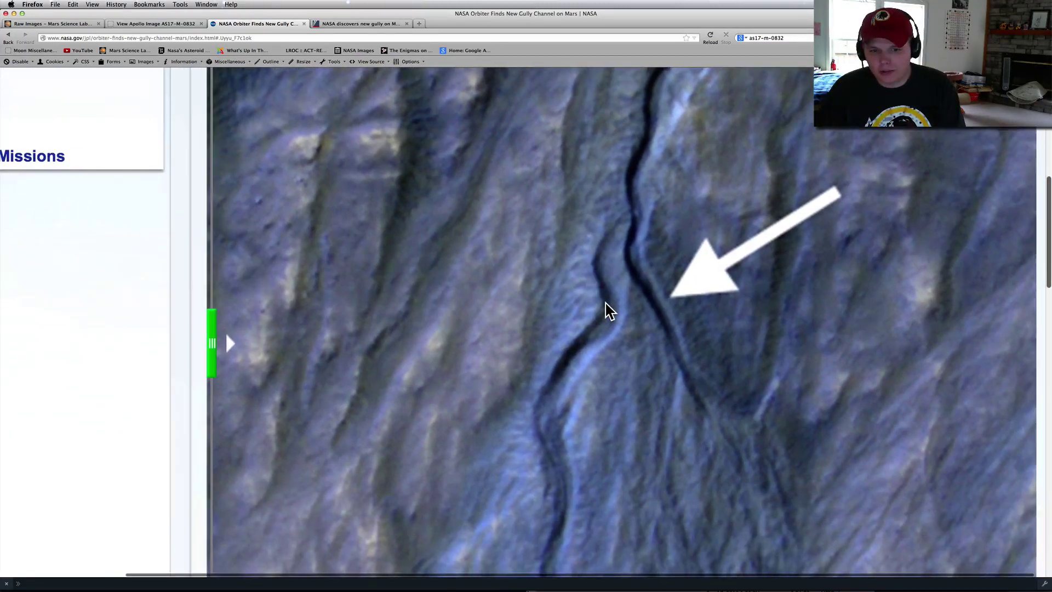
scroll(609, 311, down, 2)
scroll(608, 311, up, 3)
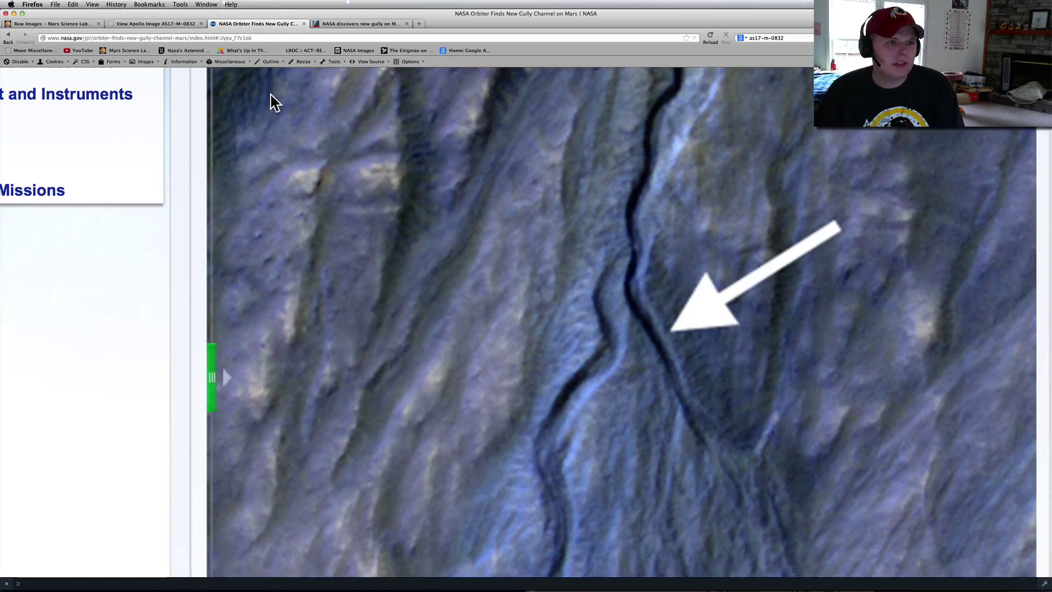
- Split the comparison about halfway, with the before slope beside the arrowed new channel
mouse_move(213, 359)
mouse_down()
mouse_move(874, 380)
mouse_move(856, 364)
mouse_move(273, 337)
mouse_up()
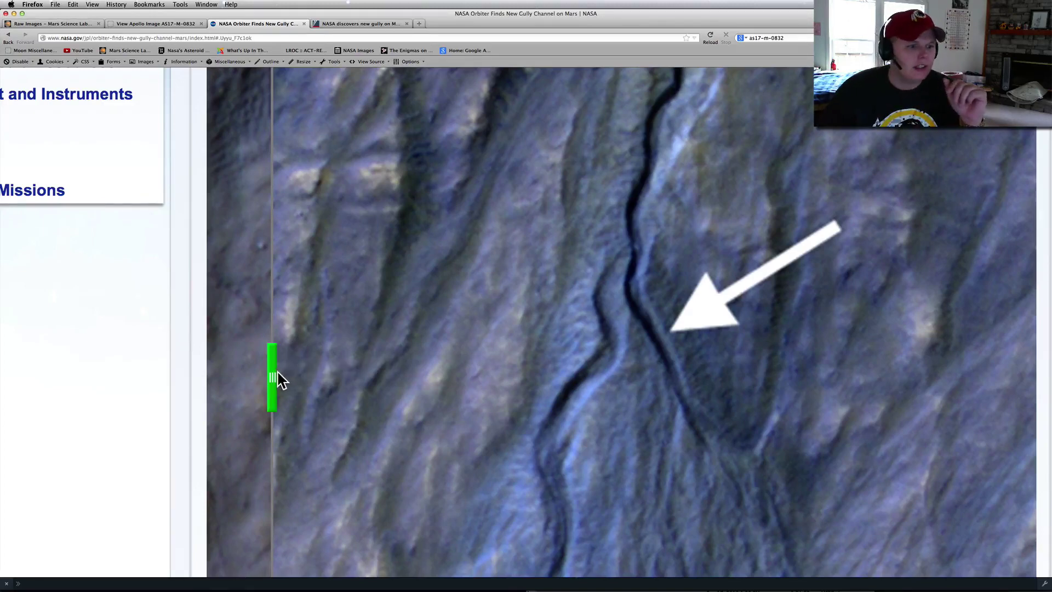
drag(274, 381, 515, 386)
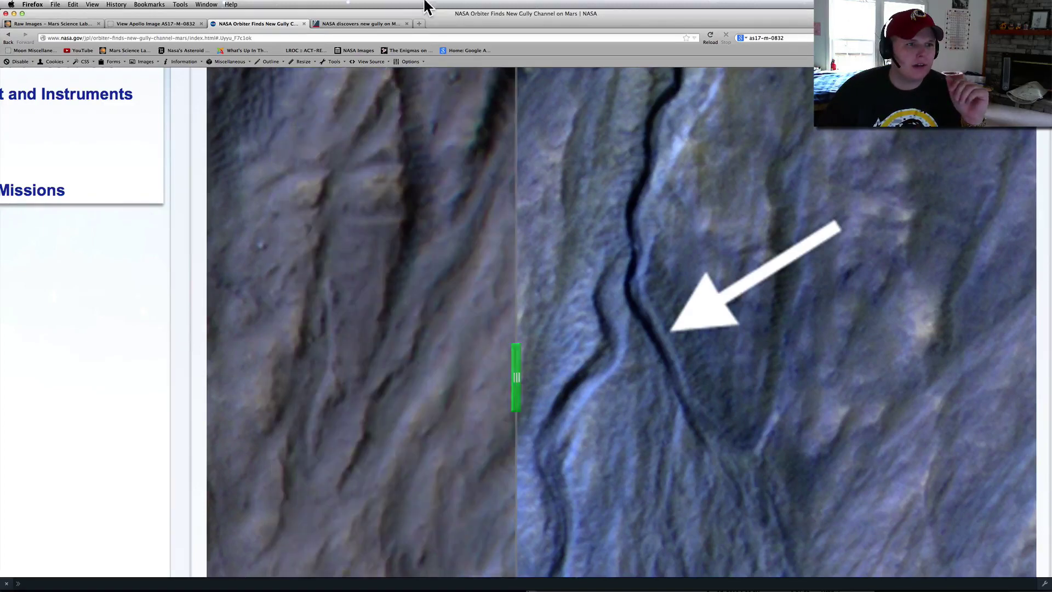
- Switch to the Fox News tab with the 'NASA discovers new gully on Mars' article
click(385, 24)
scroll(399, 403, down, 3)
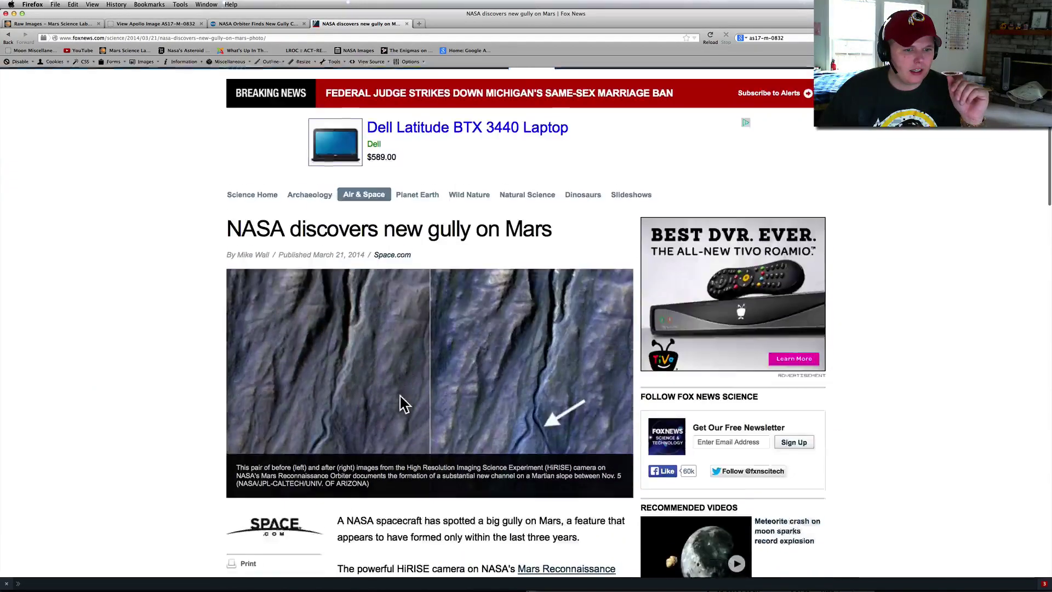
scroll(400, 398, down, 2)
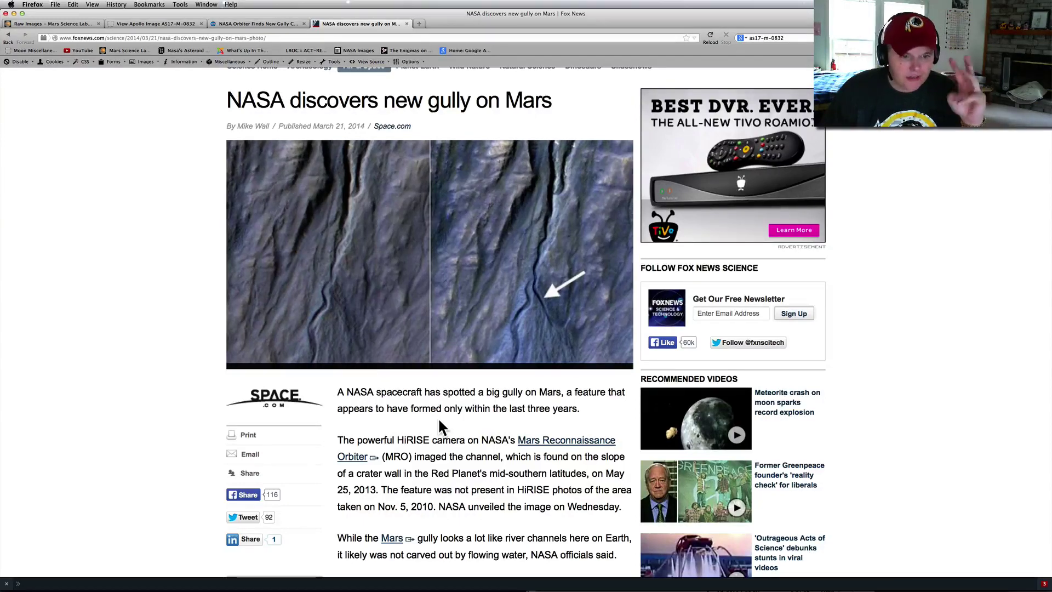
scroll(438, 419, down, 2)
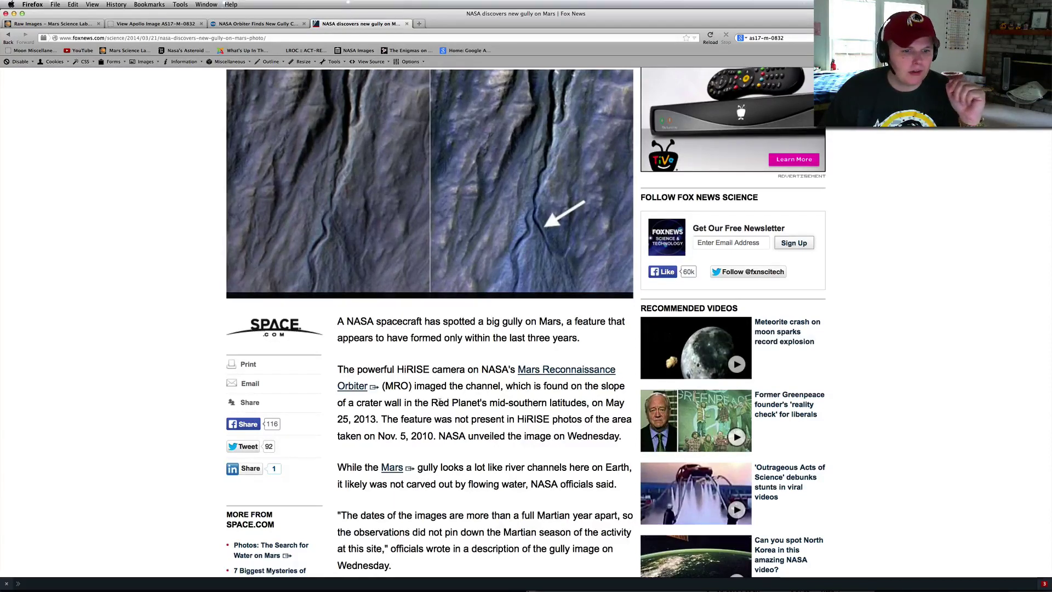
scroll(438, 417, down, 1)
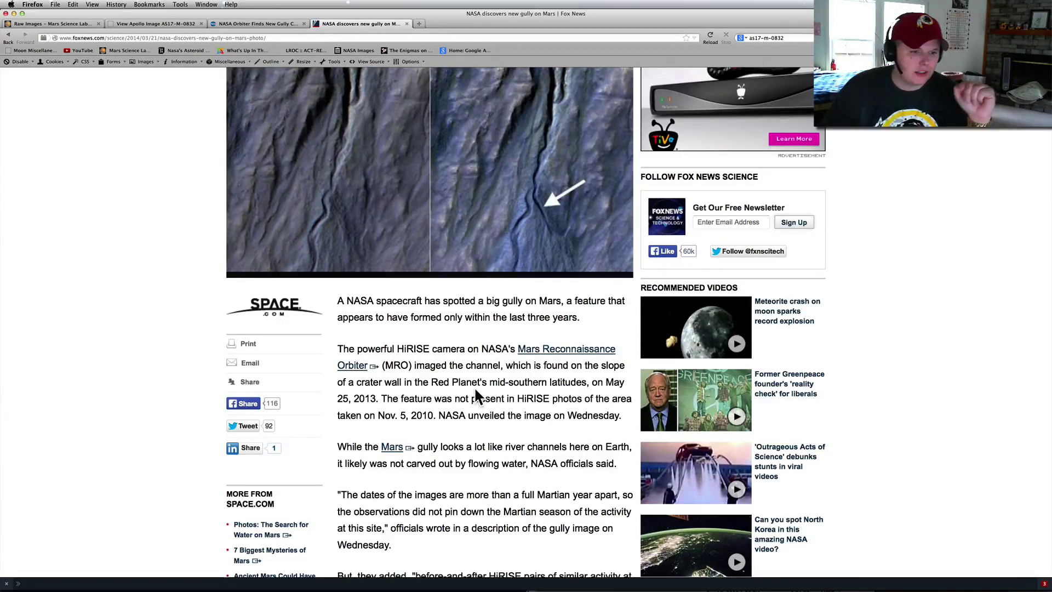
scroll(474, 387, down, 1)
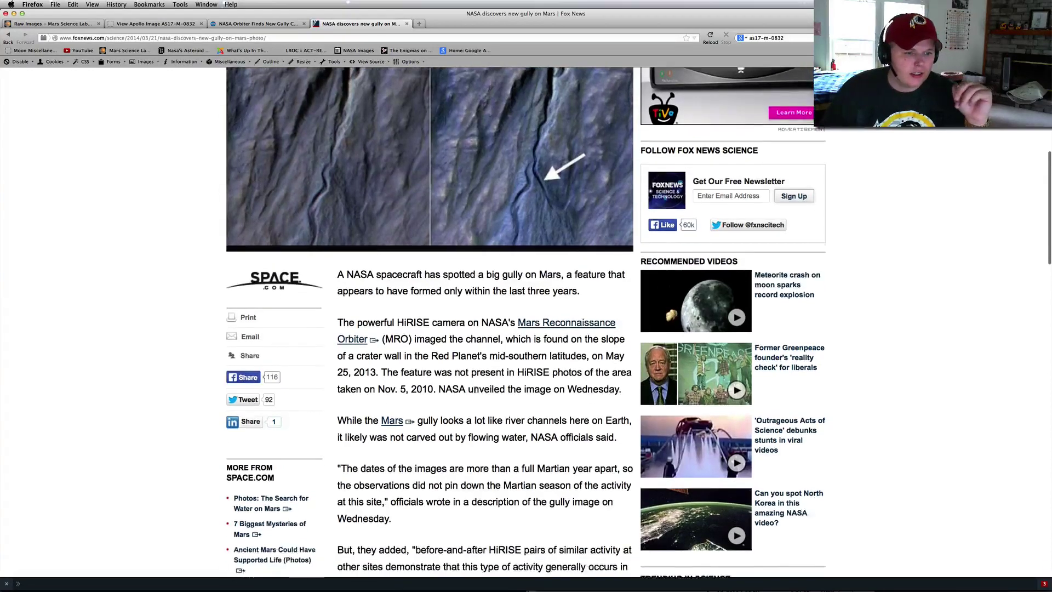
scroll(474, 387, down, 2)
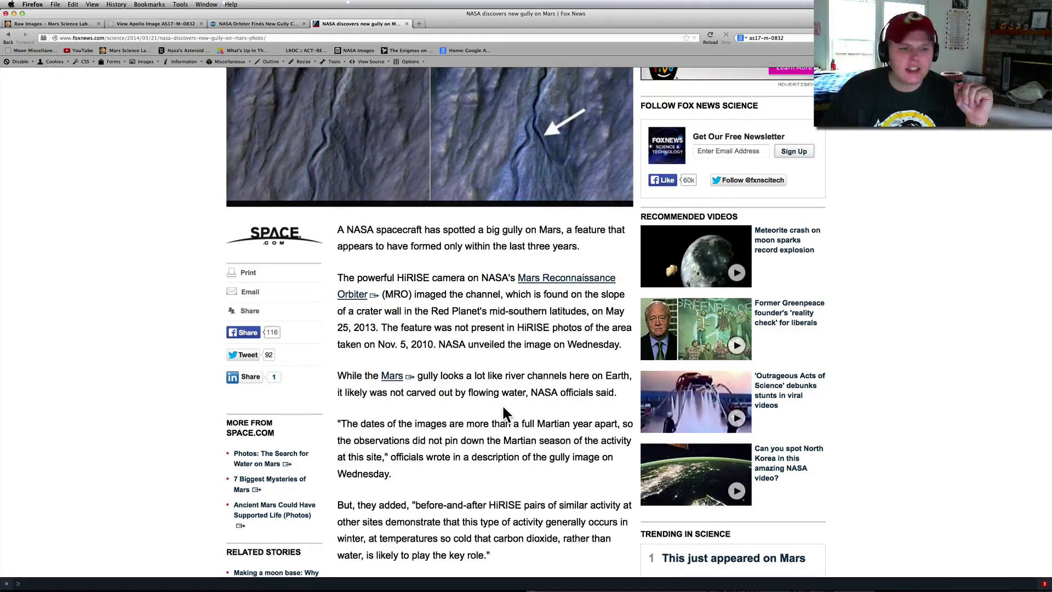
scroll(503, 404, up, 1)
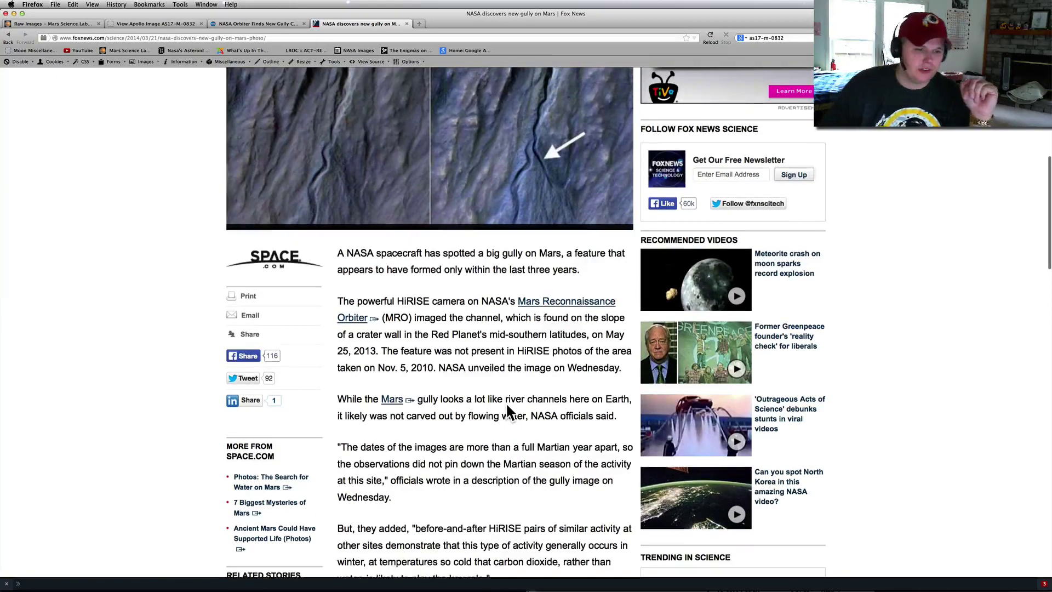
scroll(506, 402, down, 2)
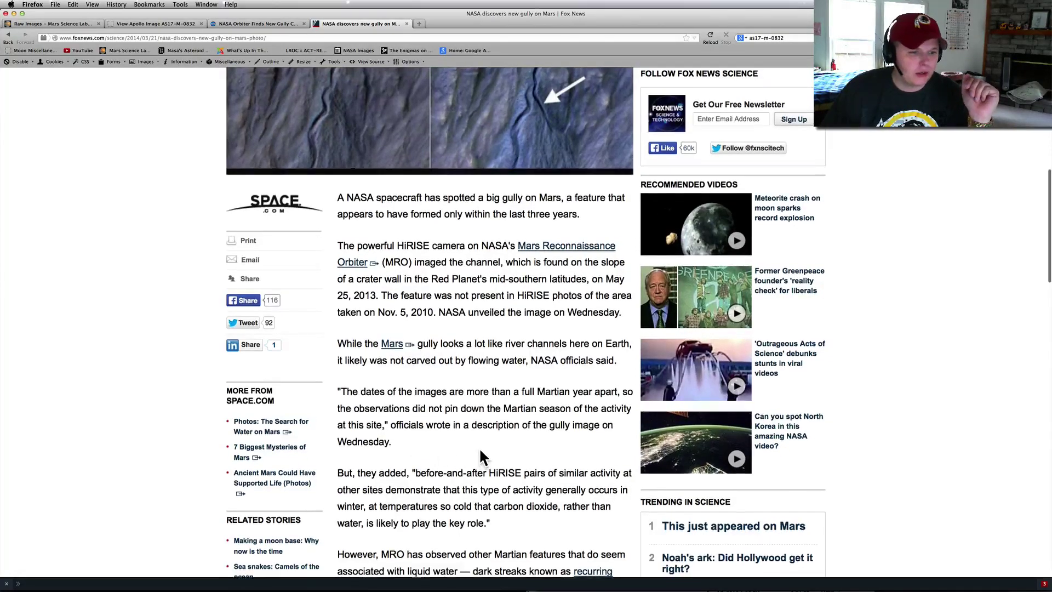
scroll(480, 450, up, 1)
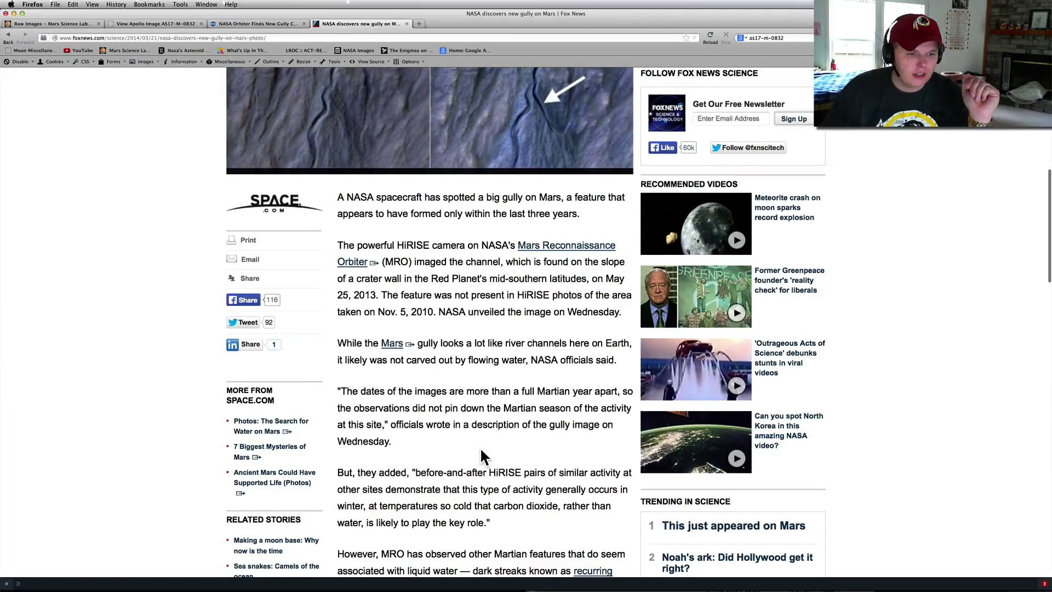
scroll(482, 450, down, 3)
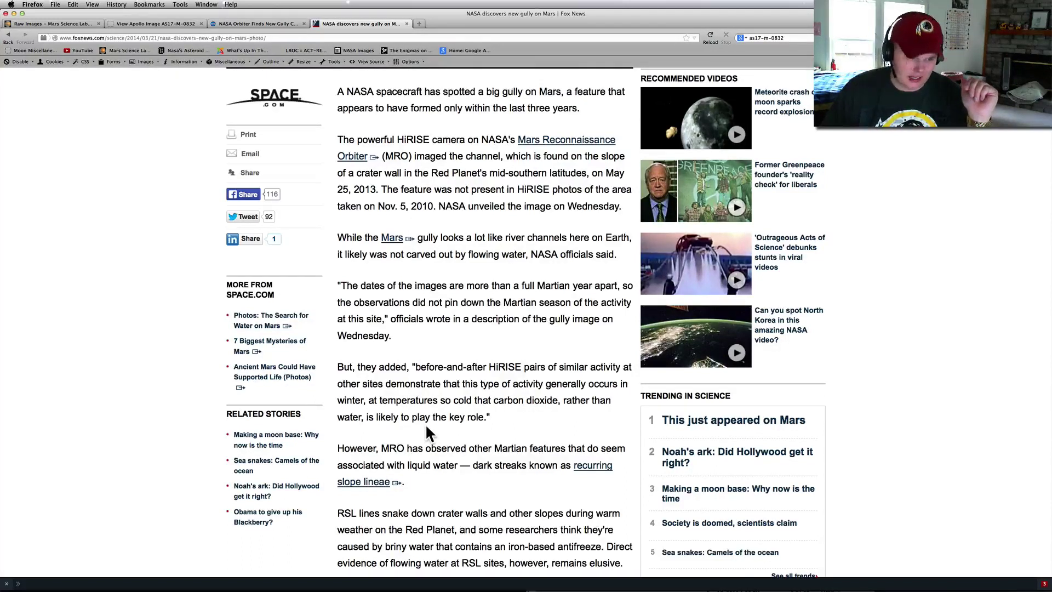
scroll(448, 448, down, 1)
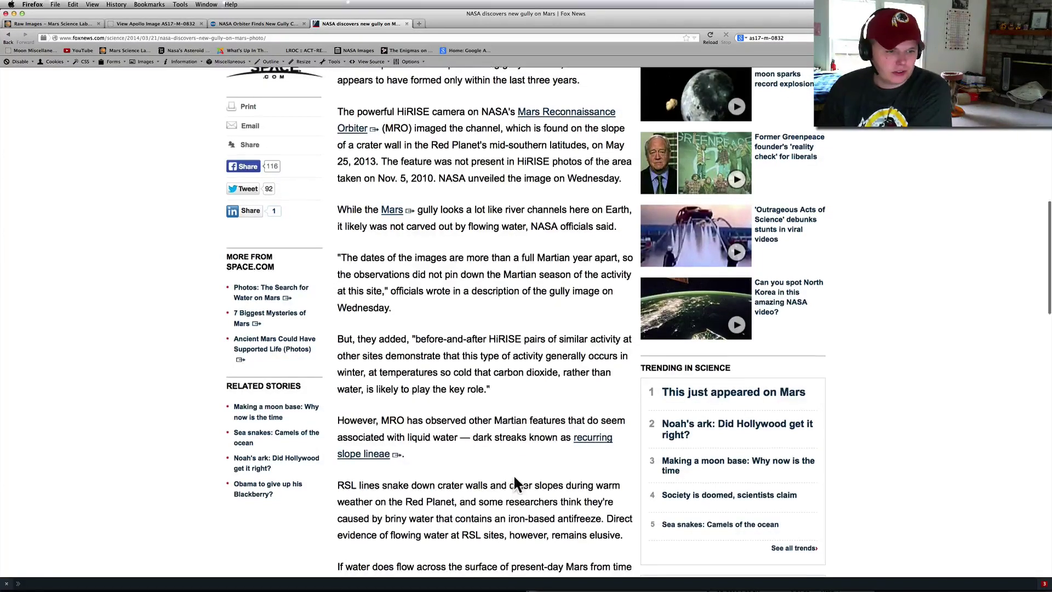
scroll(517, 484, down, 3)
scroll(501, 475, down, 3)
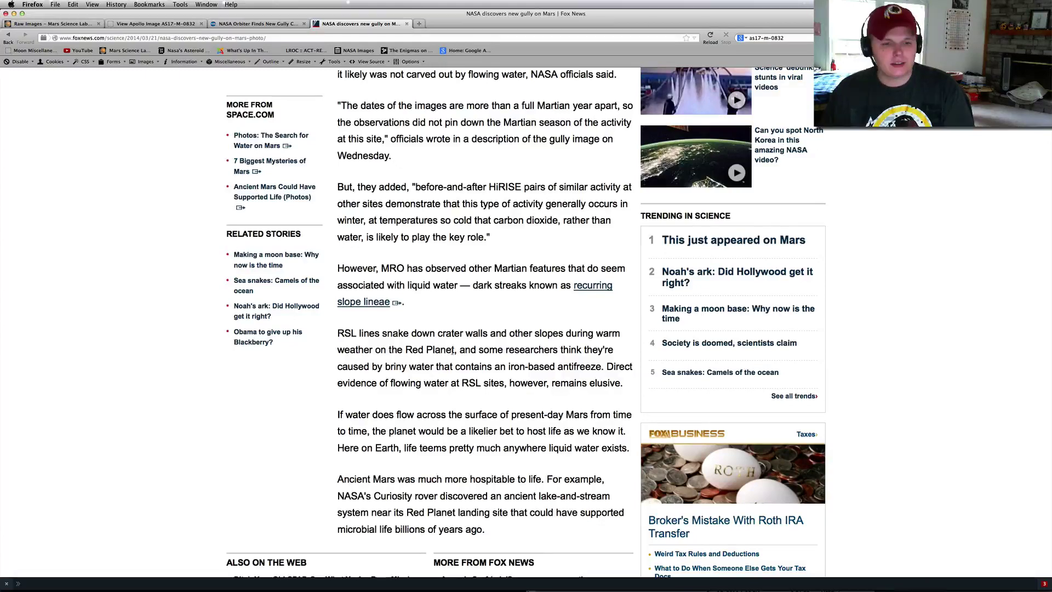
scroll(526, 329, down, 3)
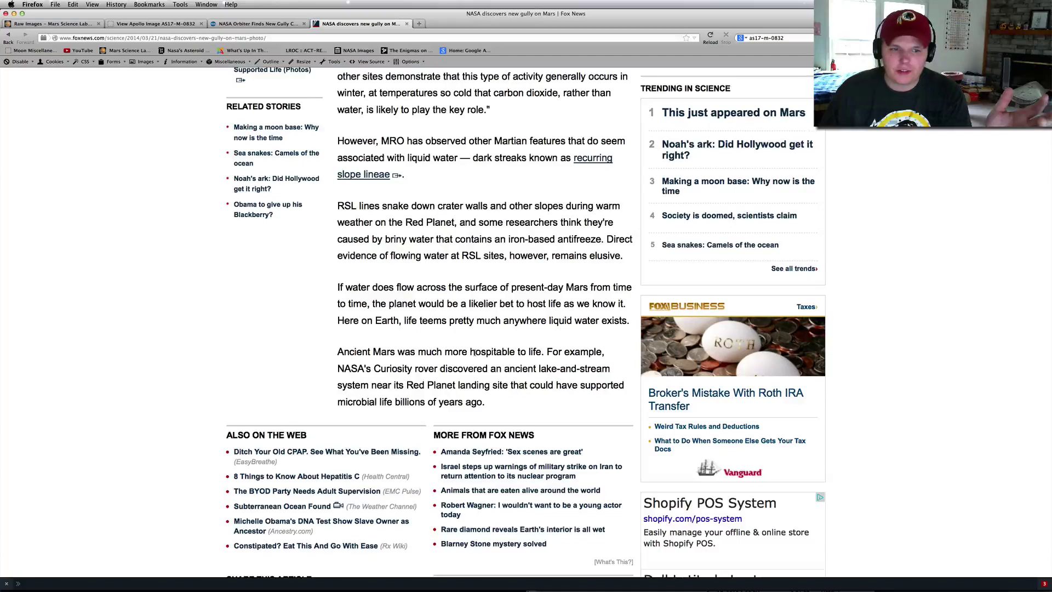
scroll(473, 356, up, 10)
scroll(477, 359, up, 5)
scroll(478, 355, down, 5)
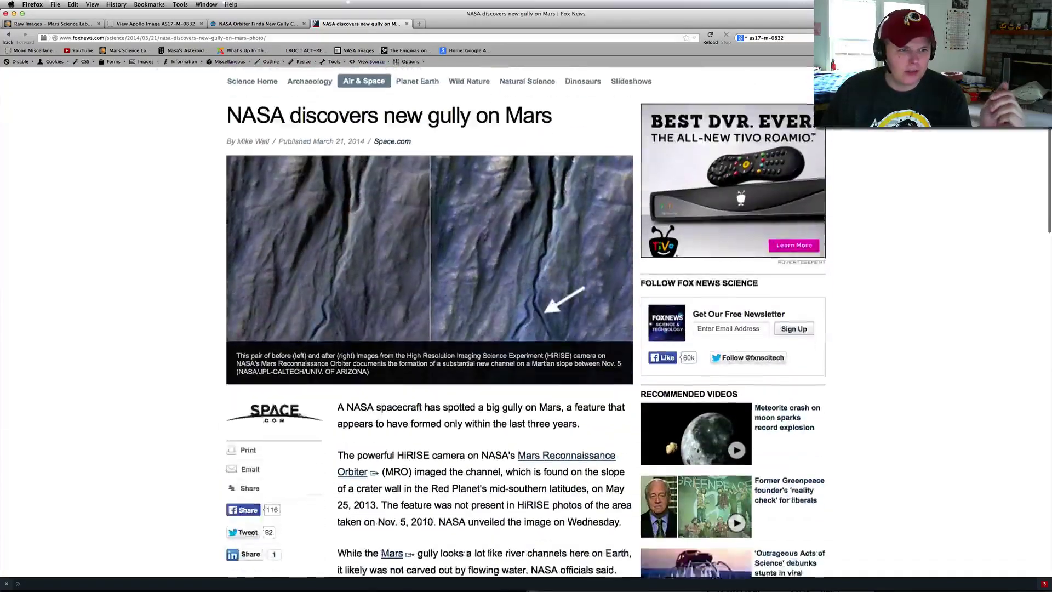
scroll(475, 348, up, 1)
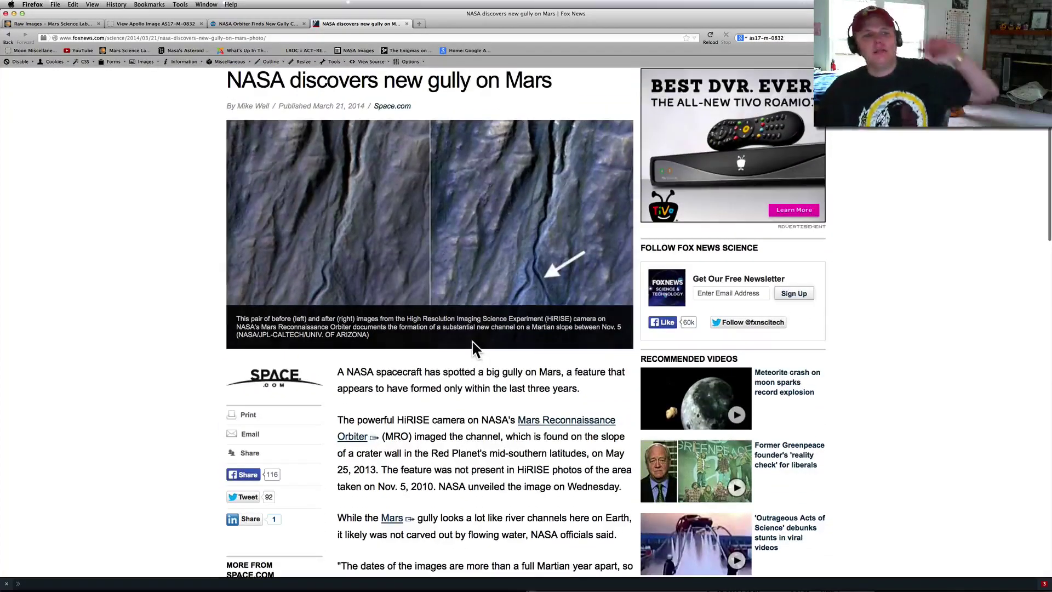
scroll(485, 337, up, 1)
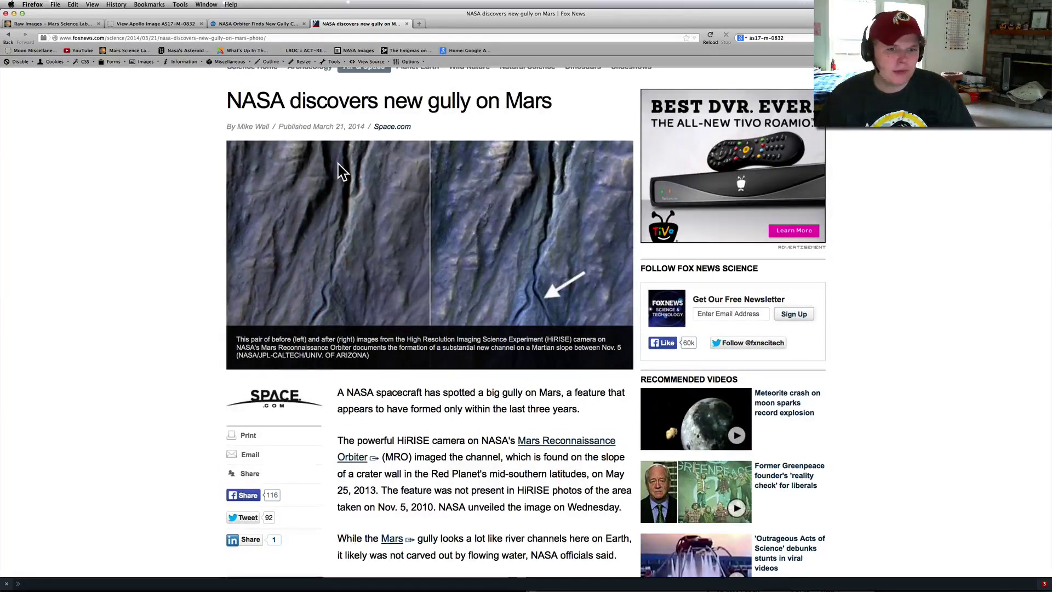
scroll(344, 317, down, 1)
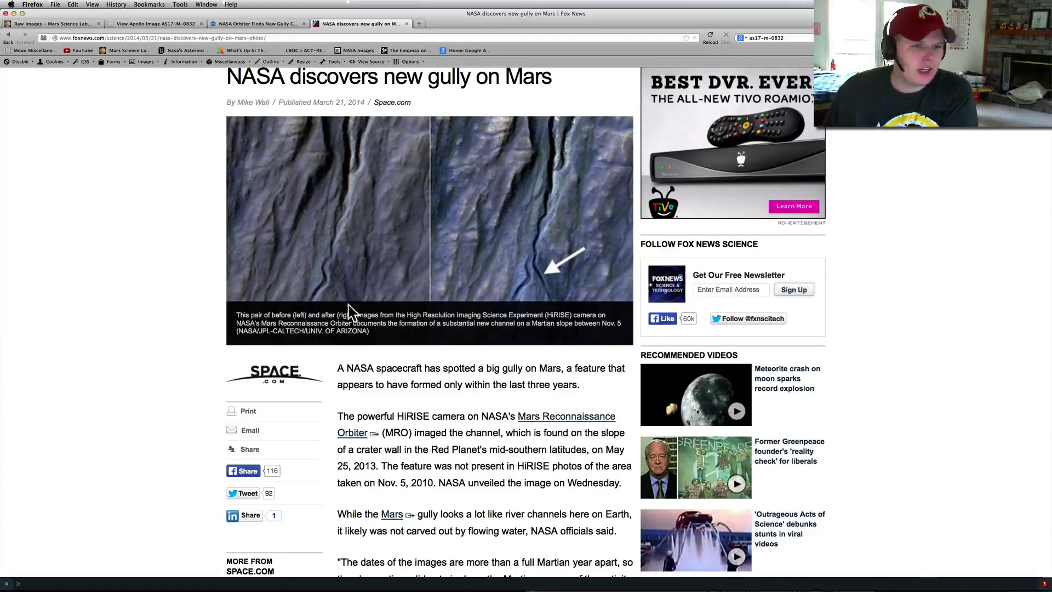
scroll(345, 280, down, 1)
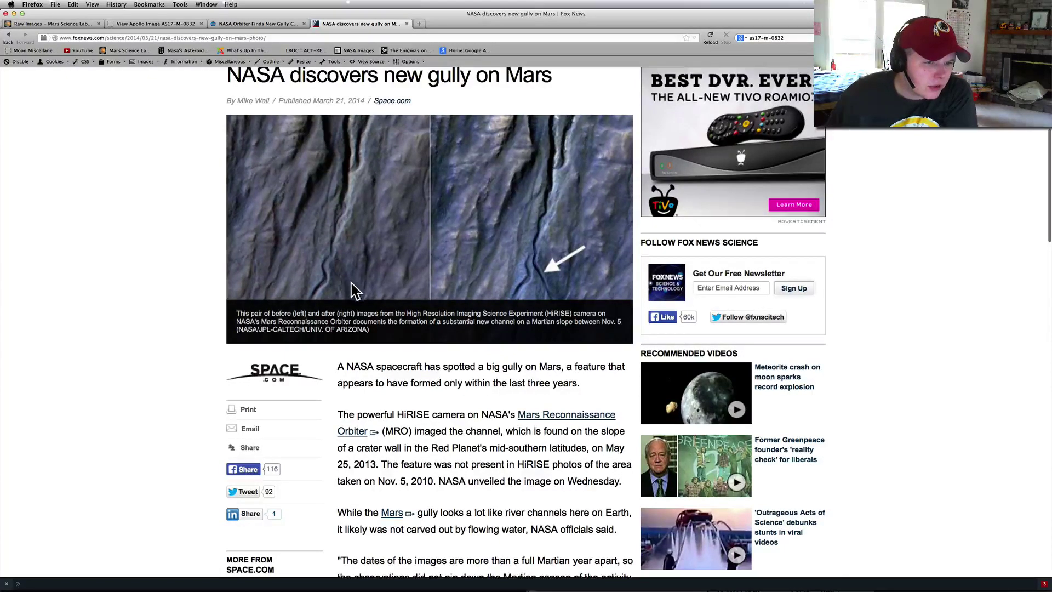
scroll(364, 280, down, 2)
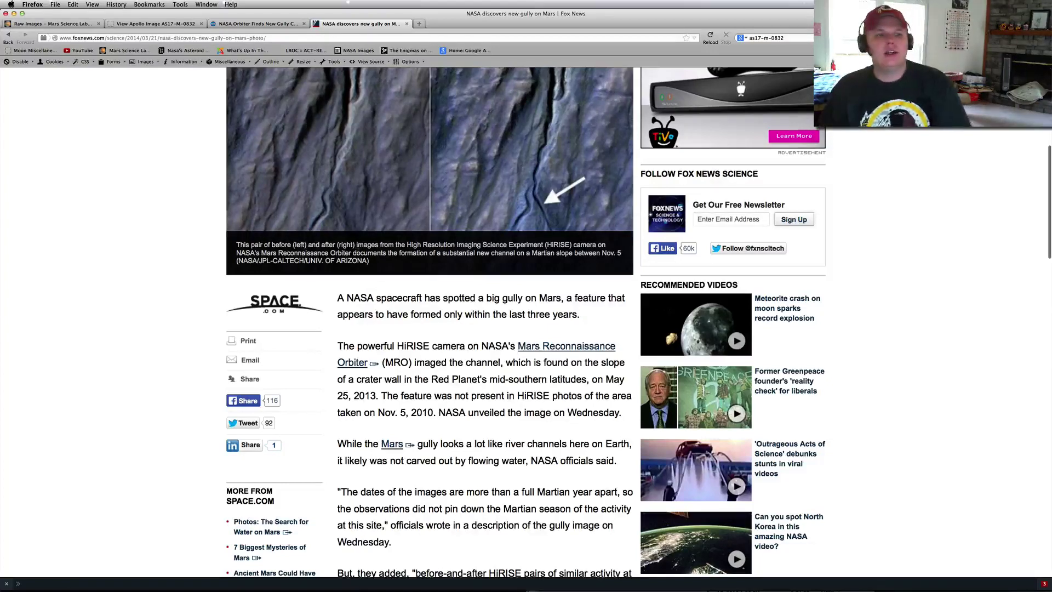
scroll(362, 245, up, 3)
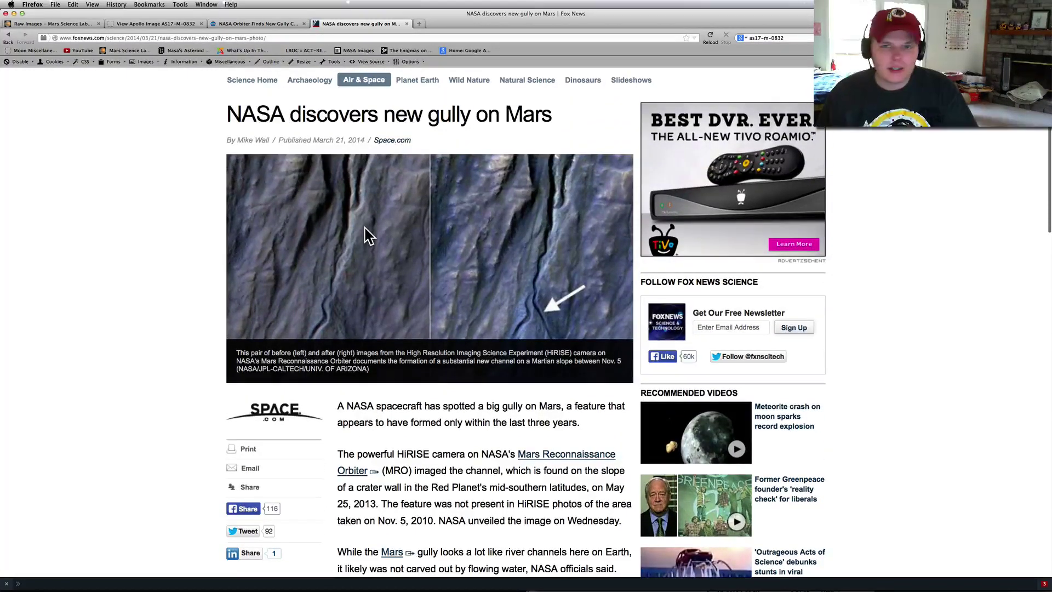